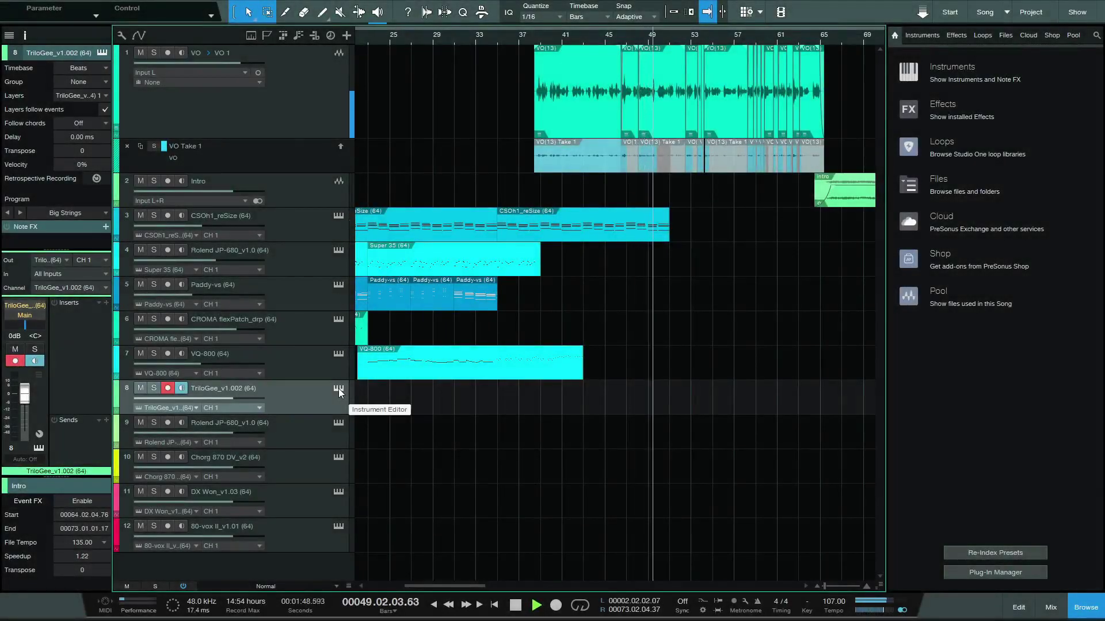
Show track 8's TriloGee editor, raise the window slightly, then display the Rolend JP-680 editor.
click(338, 388)
drag(477, 131, 468, 120)
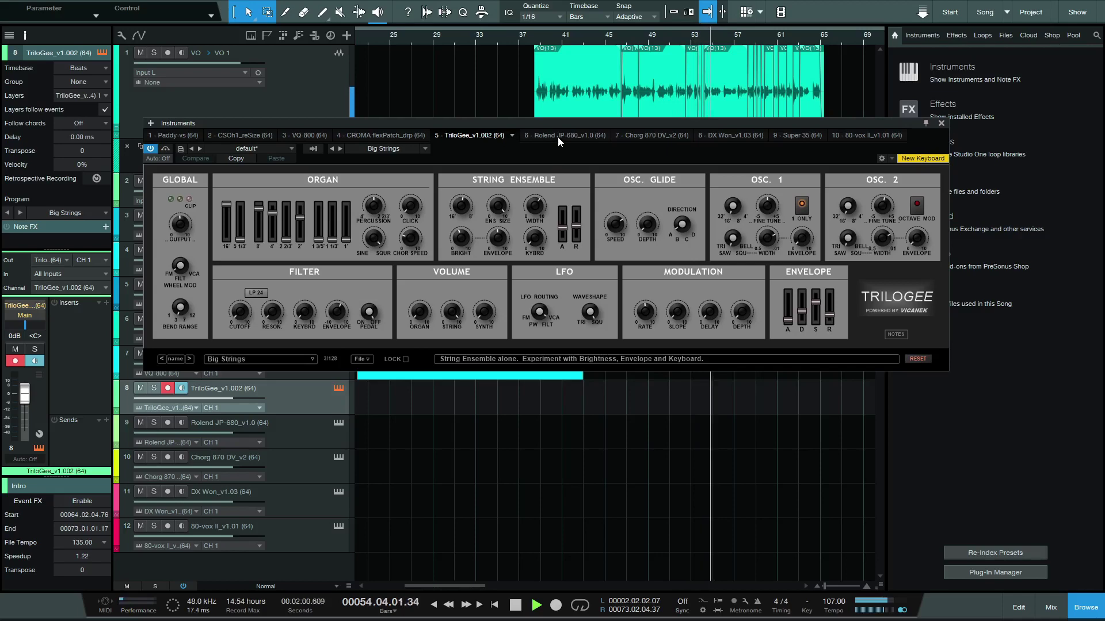
click(558, 137)
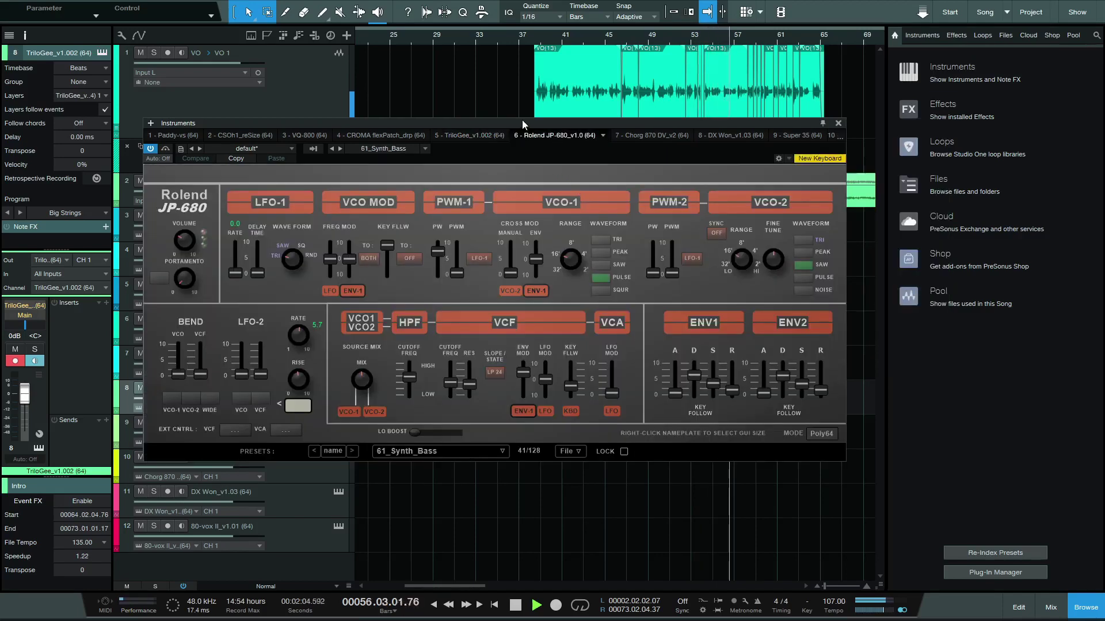
Cycle the Instruments window through the Chorg 870 DV, DX Won, Super 35 and 80-vox II tabs.
drag(523, 121, 562, 120)
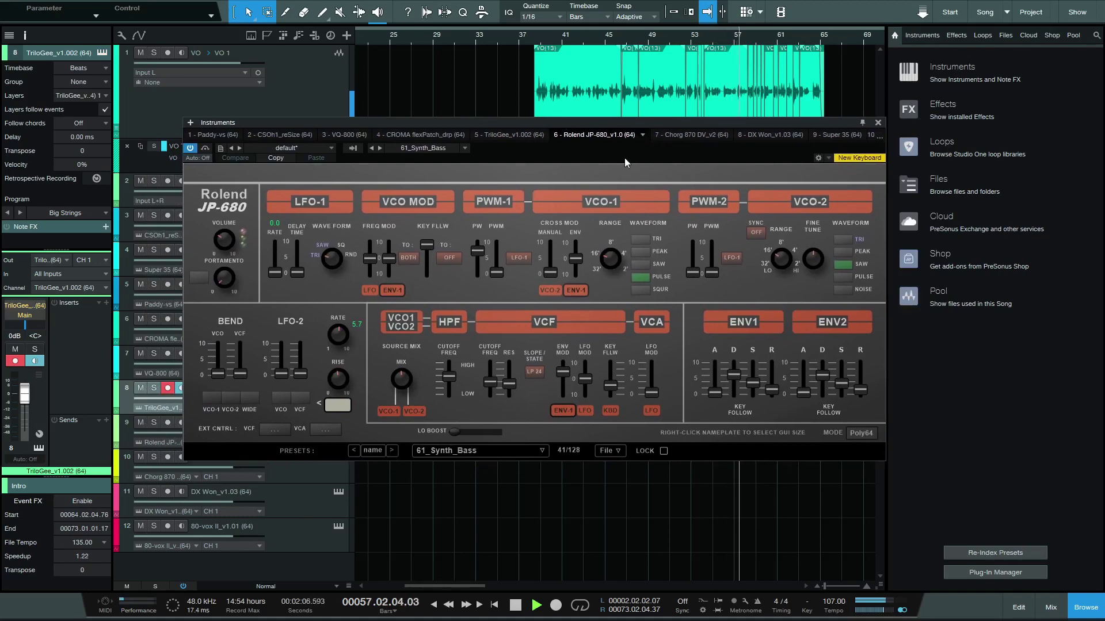
click(683, 137)
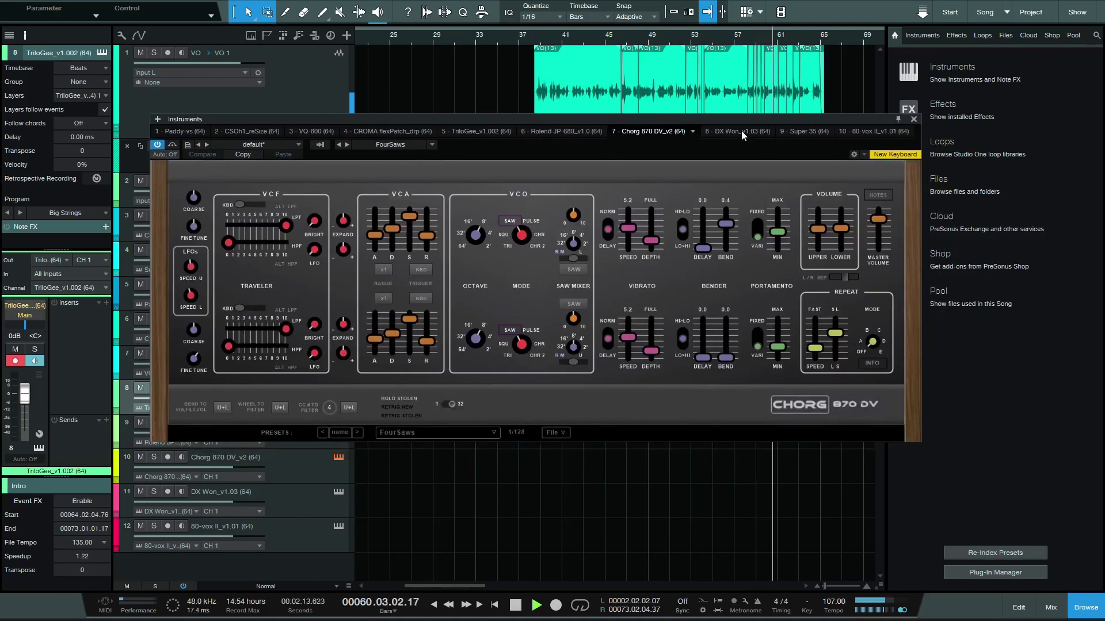
click(741, 131)
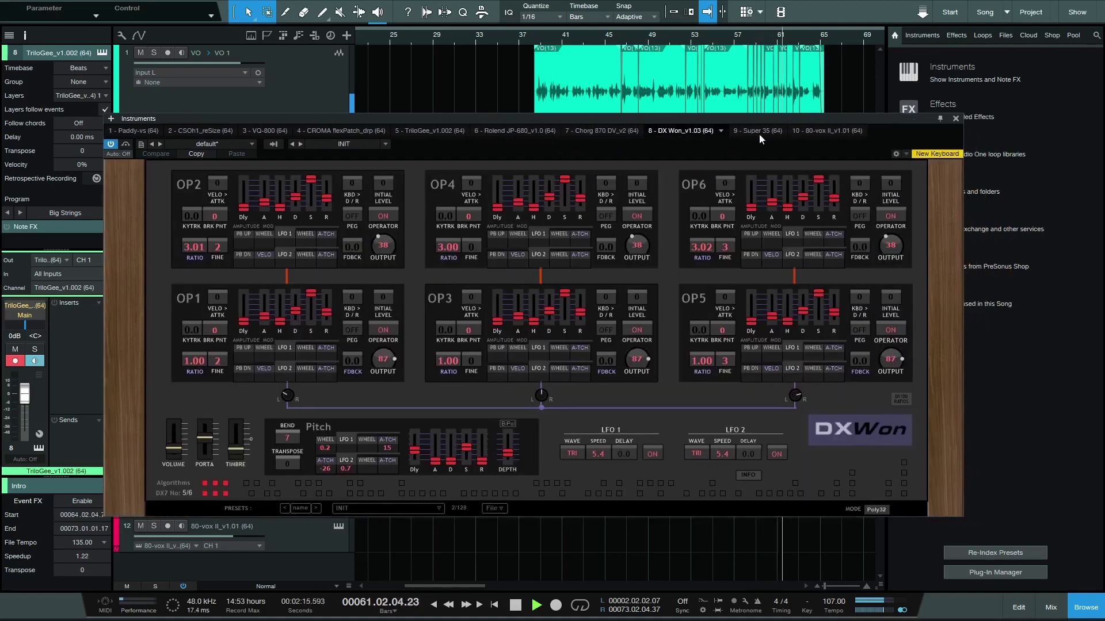
click(758, 133)
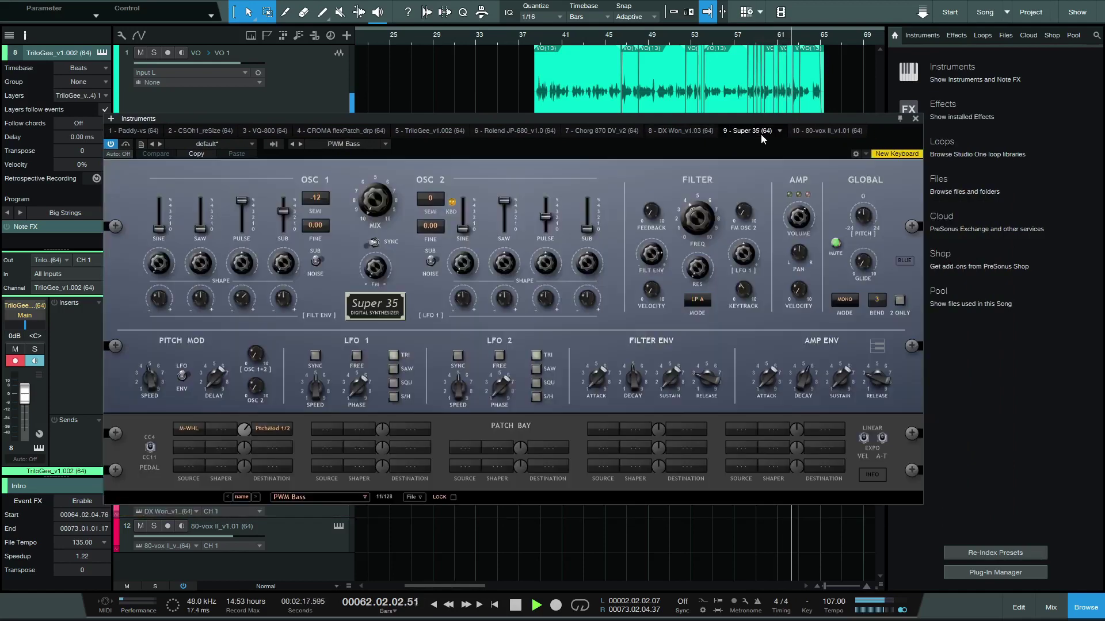
click(824, 131)
drag(804, 104, 833, 85)
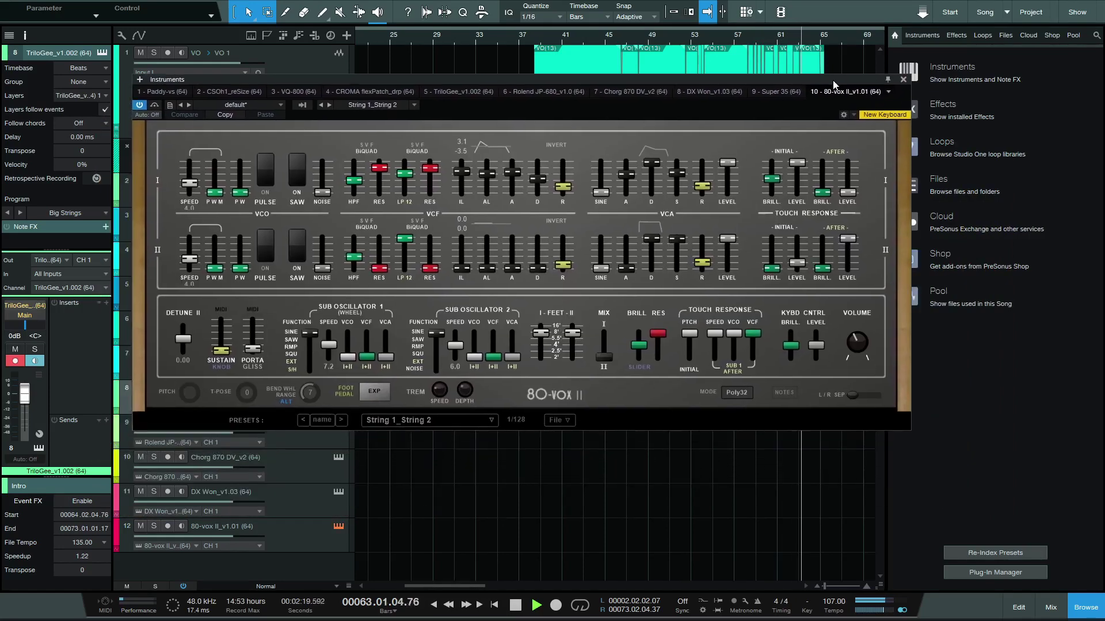